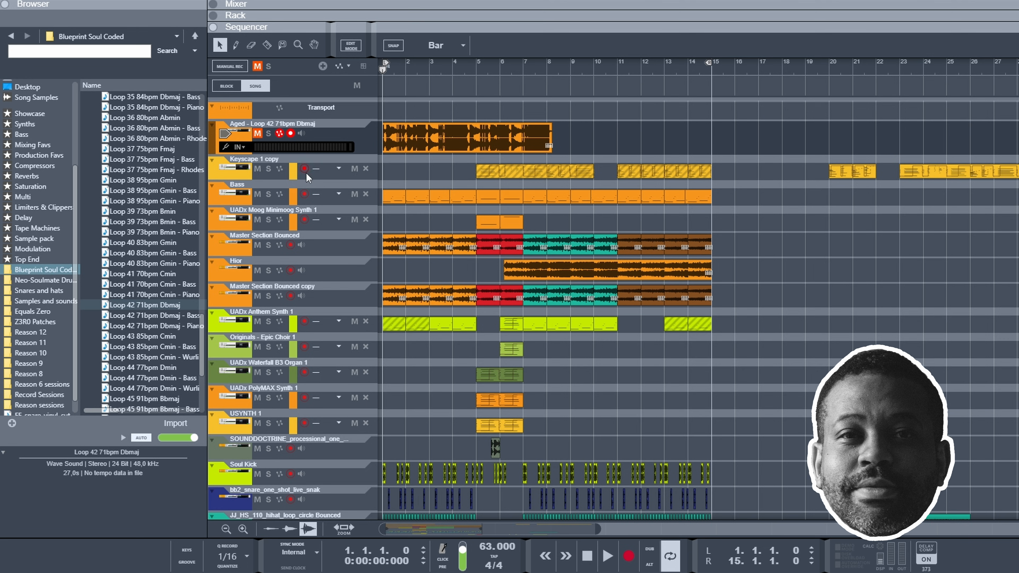
Step: Solo the Aged - Loop 42 71bpm Dbmaj track, play it from around bar 3, and clear the solo
left_click(267, 134)
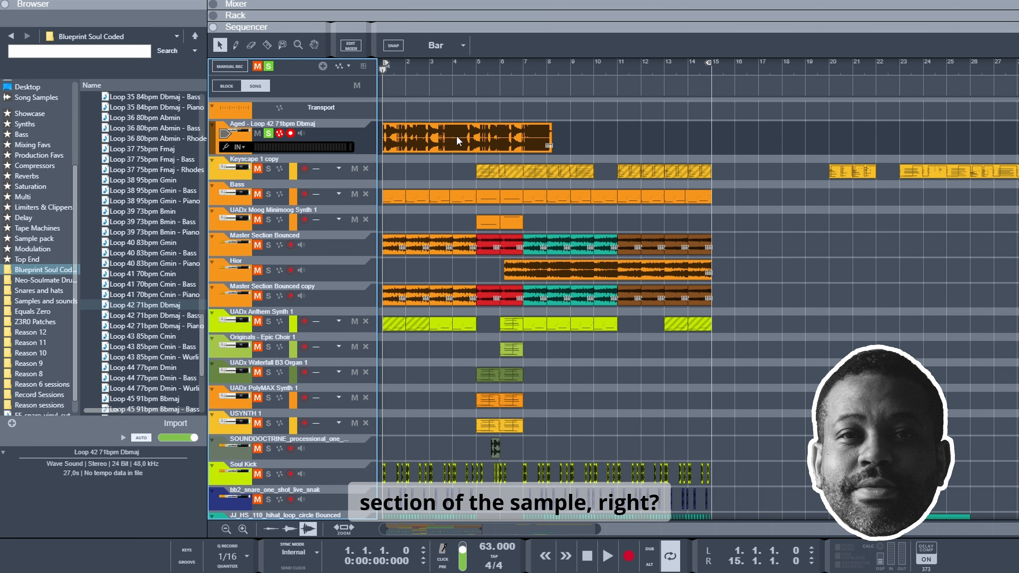
left_click(429, 64)
key("space")
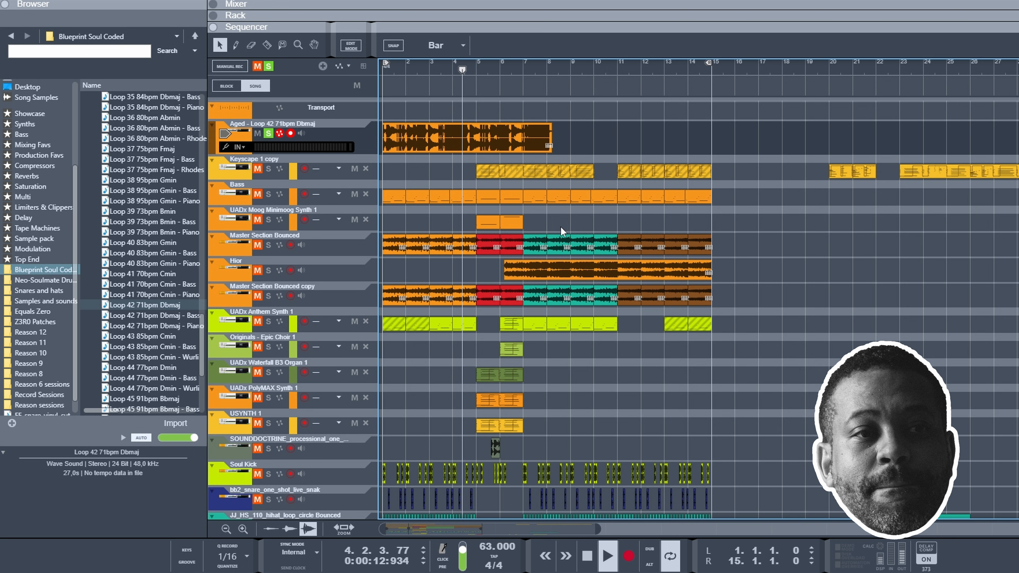
key("space")
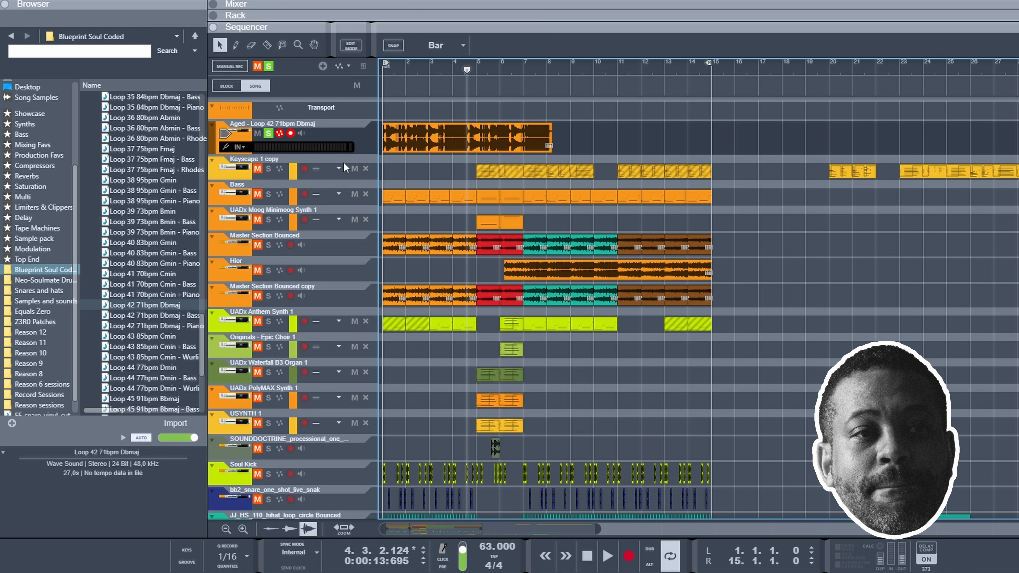
left_click(268, 134)
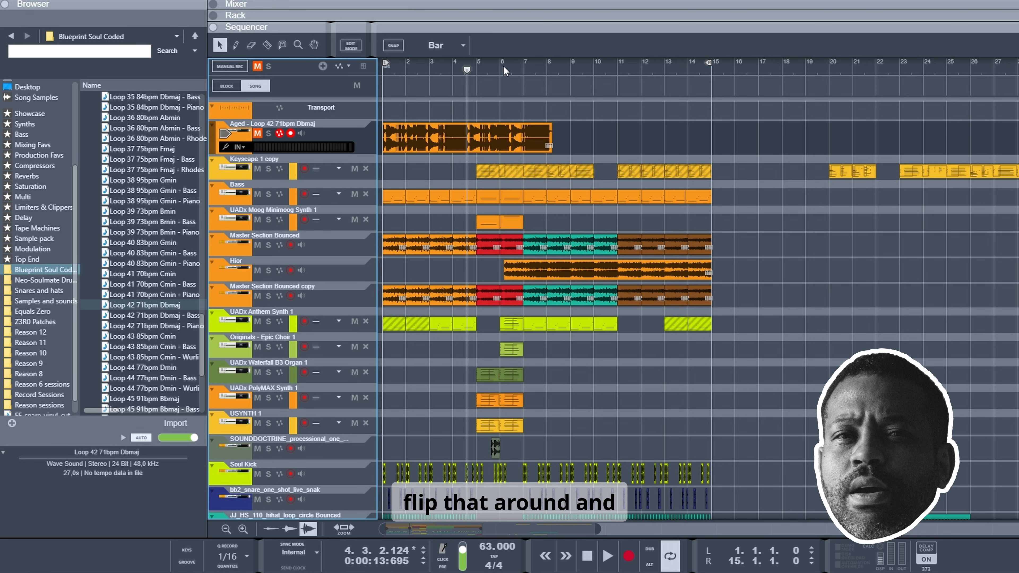
Step: Play the full arrangement with the flipped sample from the middle of bar 5
left_click(496, 67)
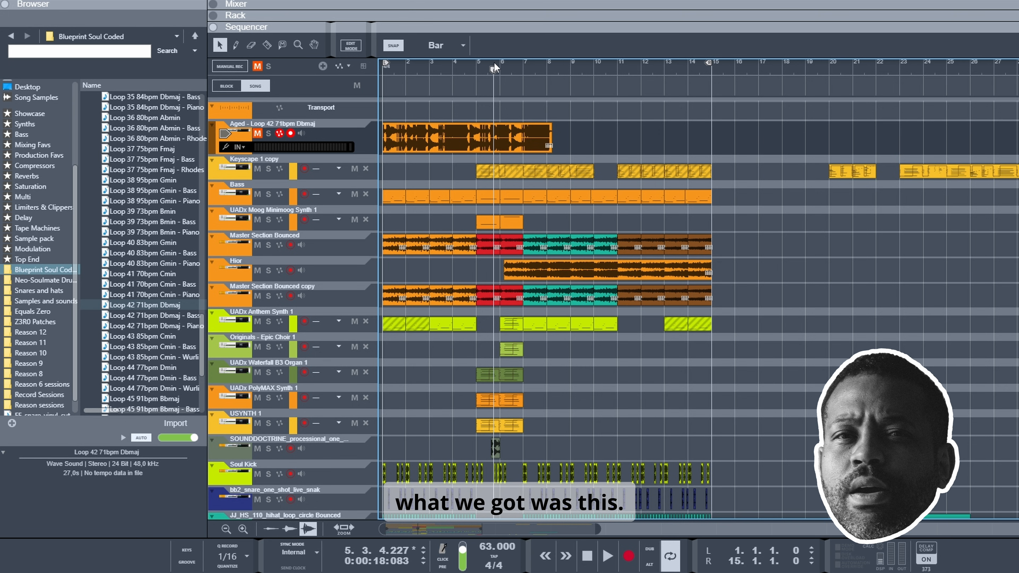
key("space")
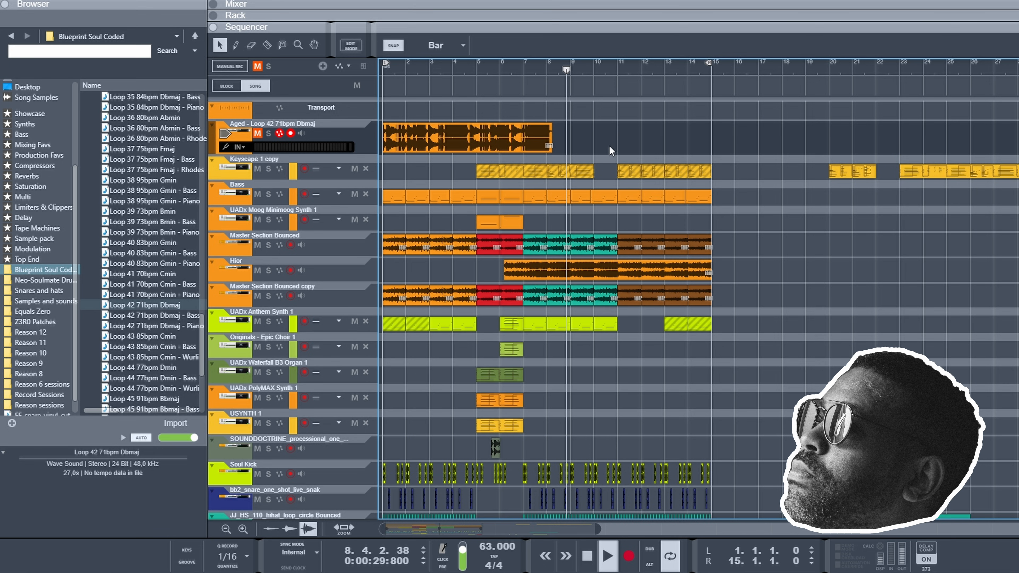
key("space")
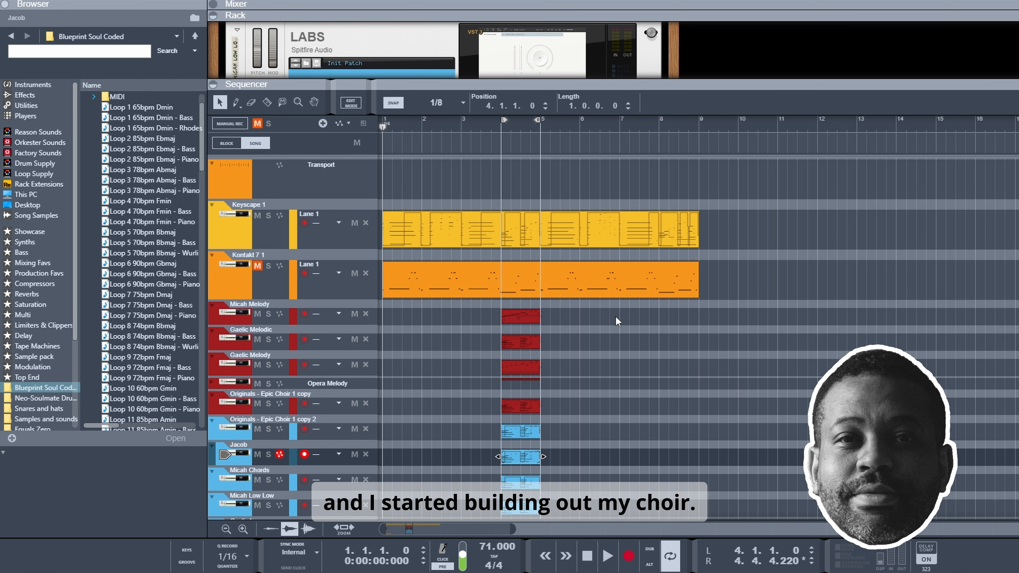
Step: Play the looped bar 4 section of the choir project to hear all choir layers together, and stop playback
scroll(539, 330, "down", 3)
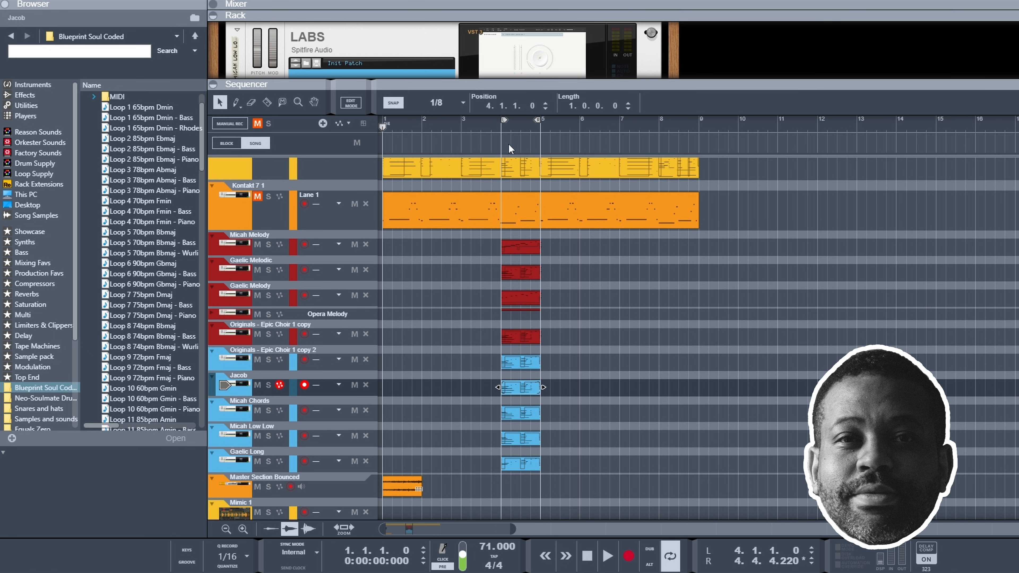
left_click(498, 127)
left_click(501, 126)
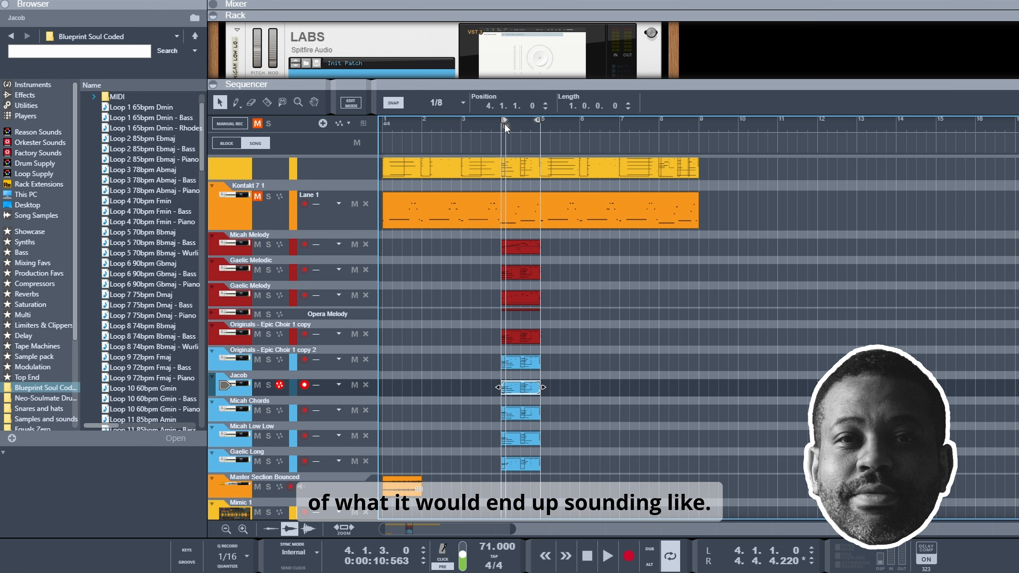
key("space")
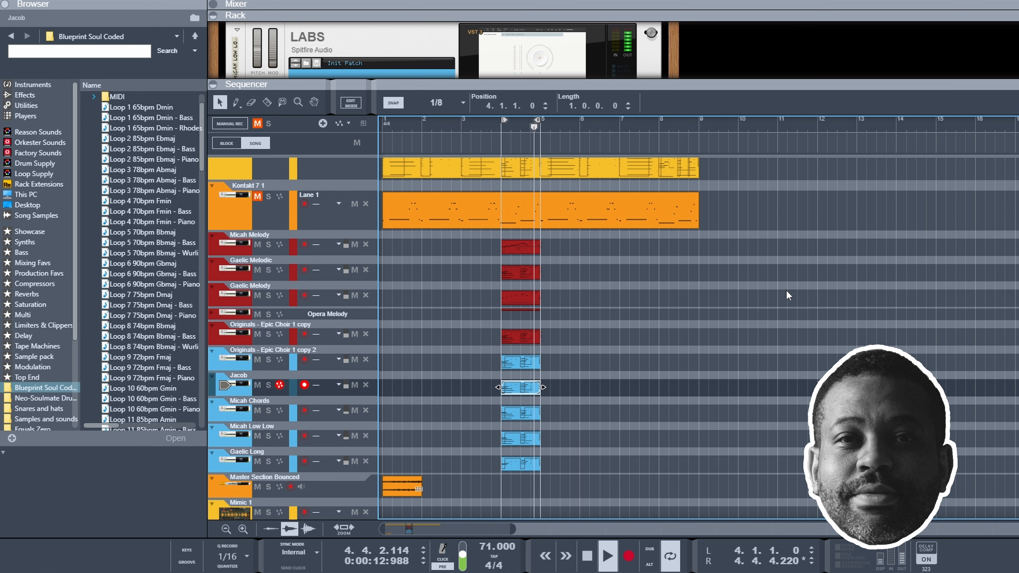
key("space")
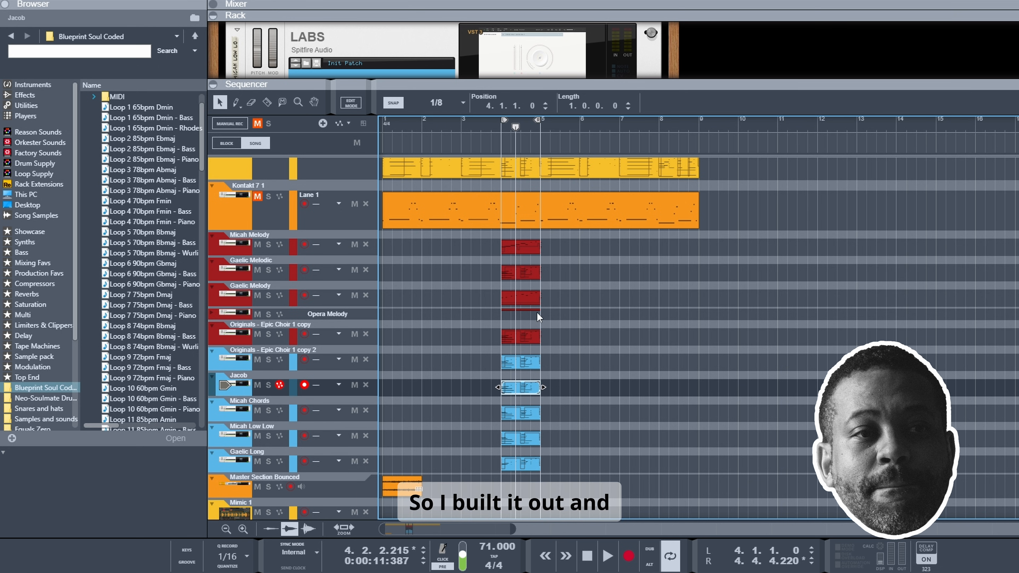
Step: Open the Keyscape 1 clip to view its MIDI notes, and close the note editor
scroll(431, 336, "up", 2)
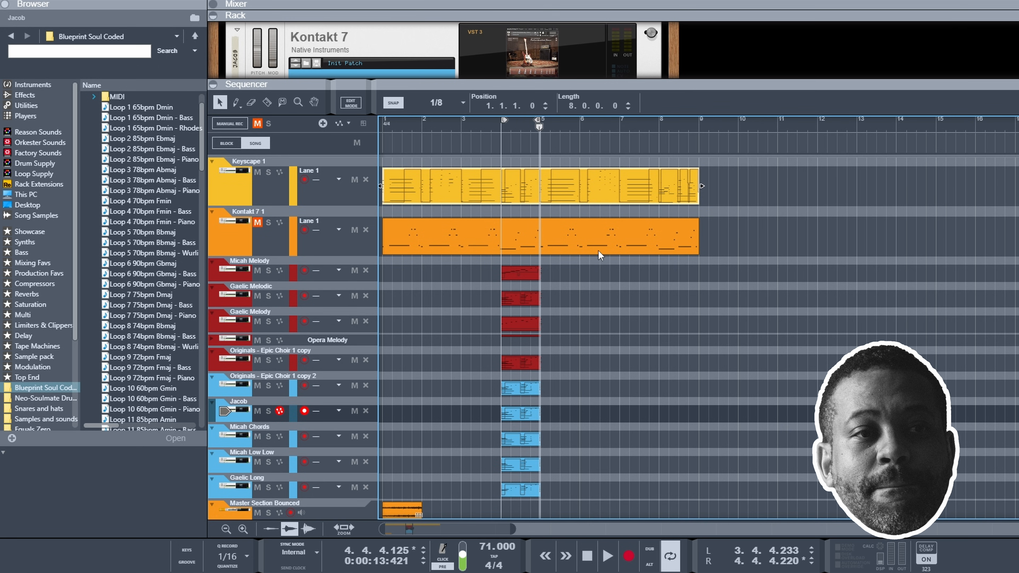
double_click(518, 193)
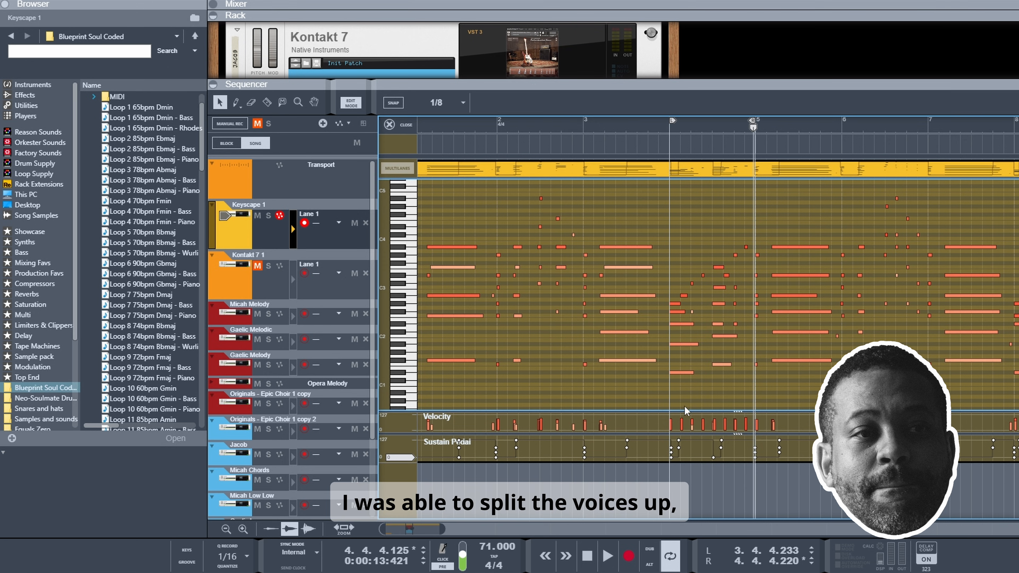
left_click(398, 124)
Step: Audition Micah Melody, Gaelic Melodic and Gaelic Melody soloed over bar 4, add Originals - Epic Choir 1 copy, and clear all solos
scroll(497, 288, "down", 3)
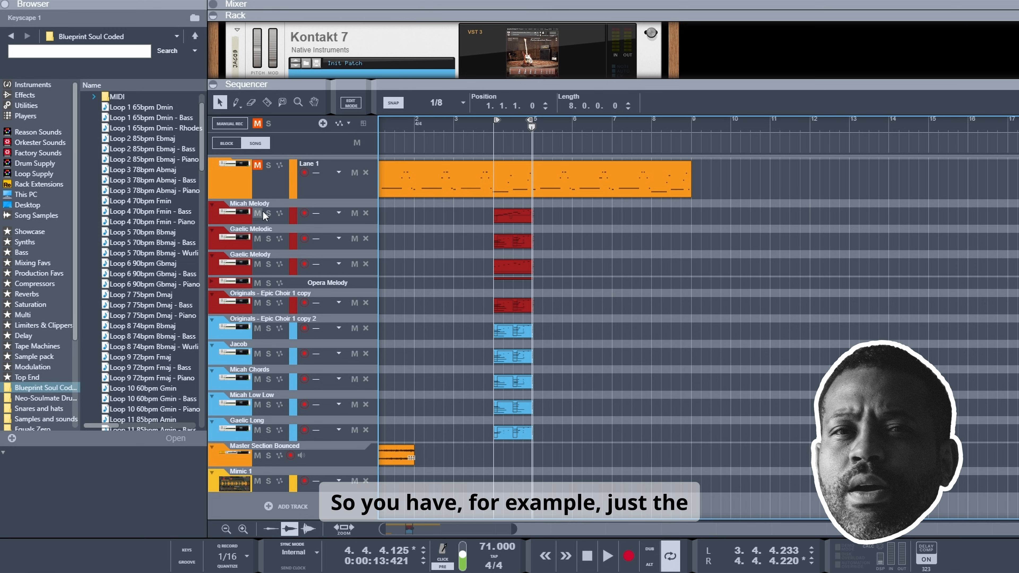
left_click(252, 215)
left_click(269, 239)
left_click(269, 213)
left_click(268, 264)
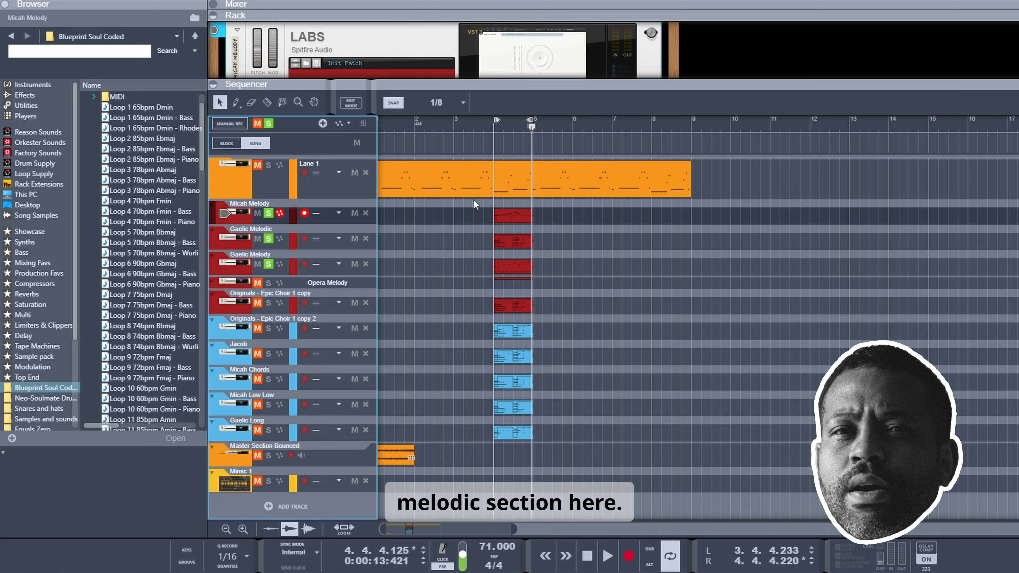
left_click(491, 128)
key("space")
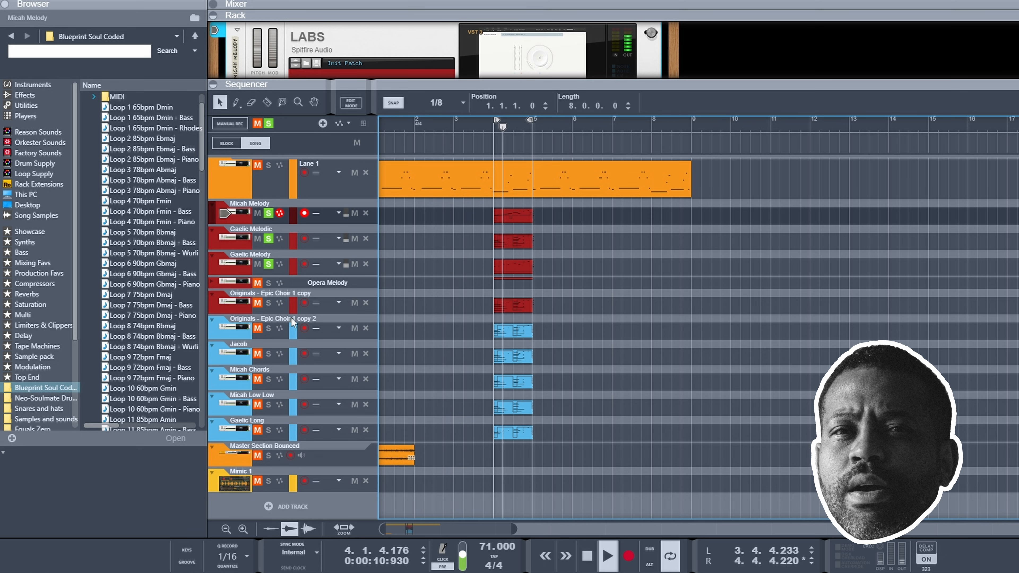
left_click(268, 303)
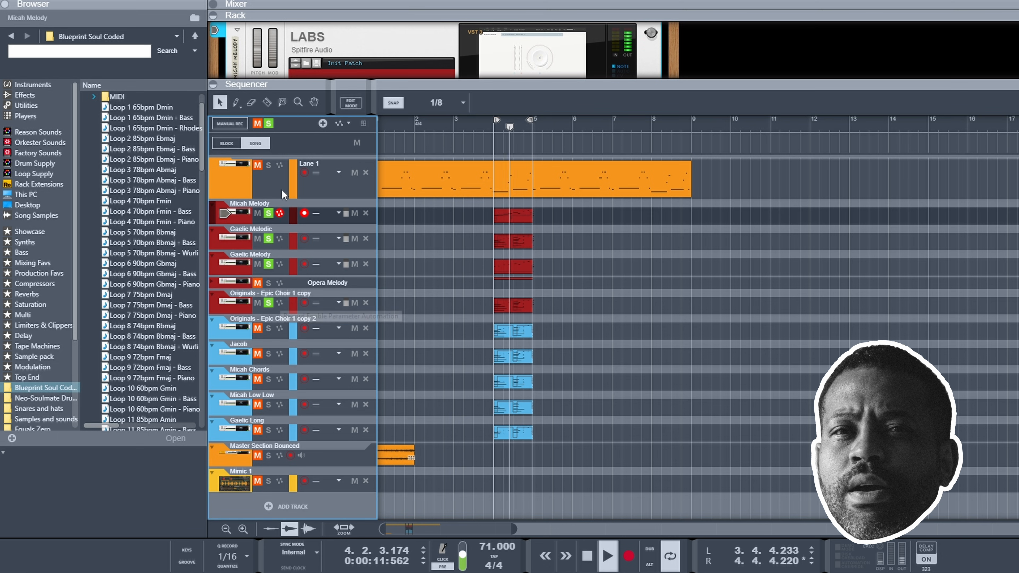
left_click(269, 123)
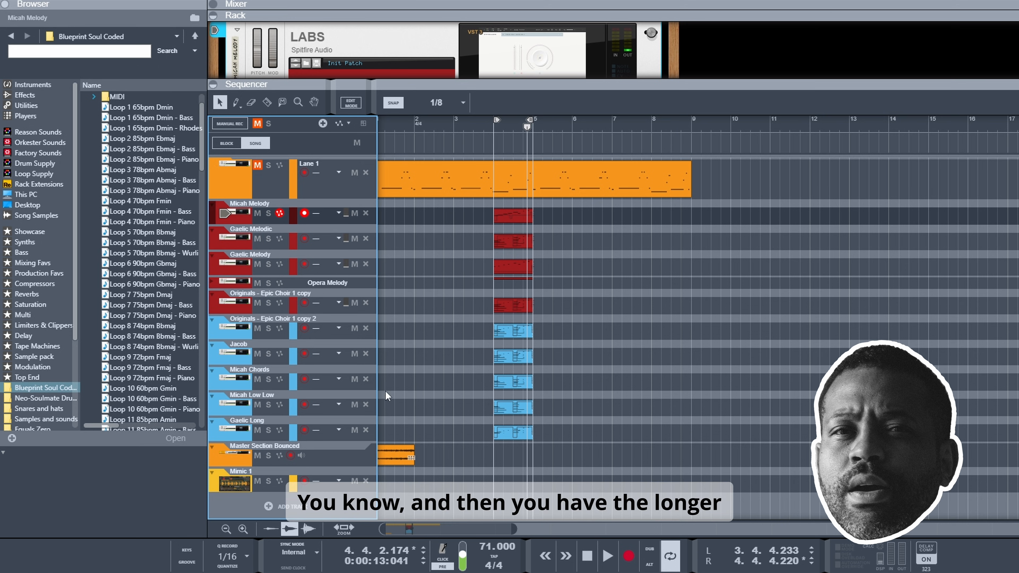
Step: Solo the Gaelic Long, Micah Chords, Jacob and Micah Low Low tracks and play their held notes
left_click(267, 430)
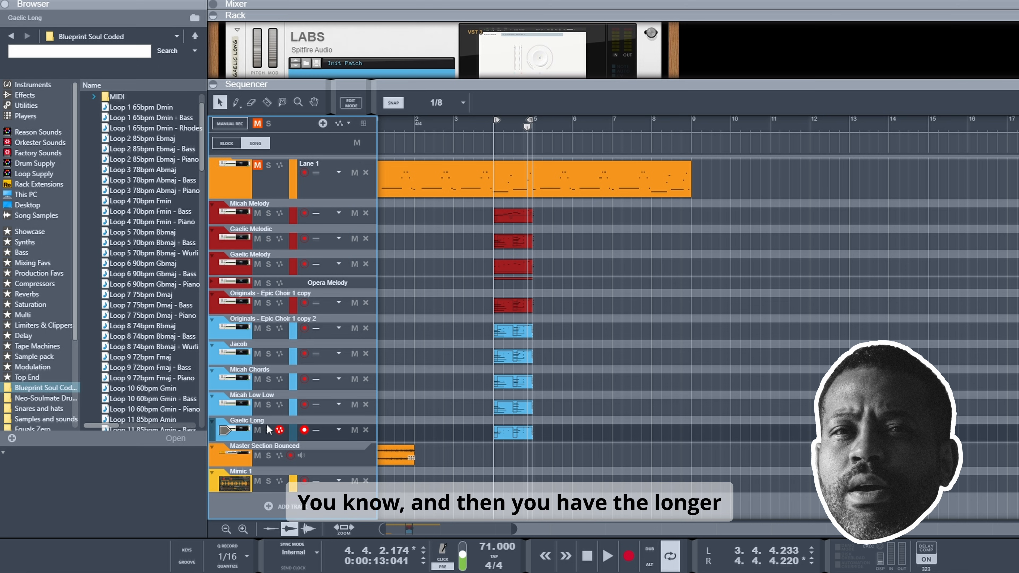
left_click(268, 400)
left_click(269, 379)
left_click(269, 354)
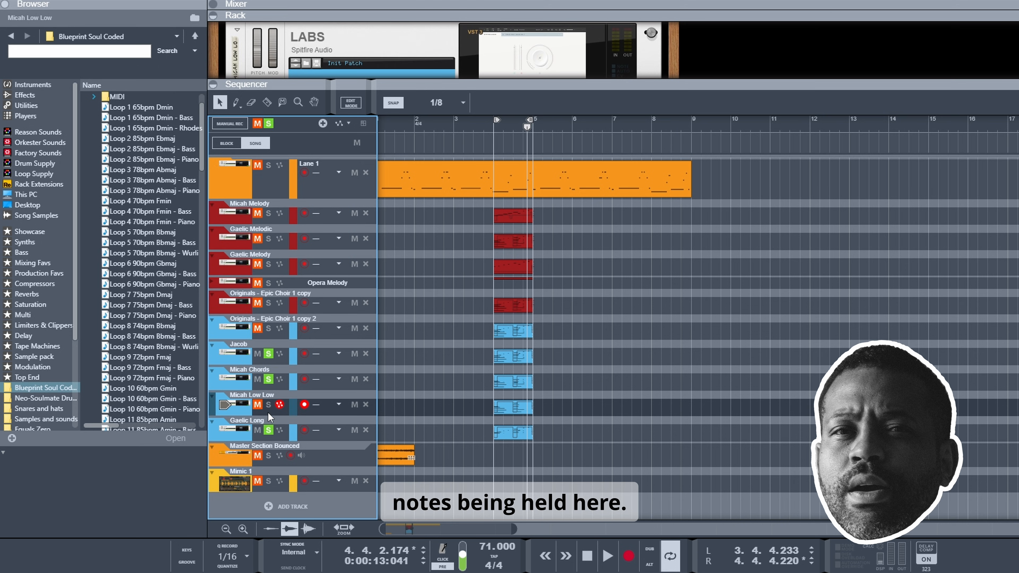
left_click(268, 405)
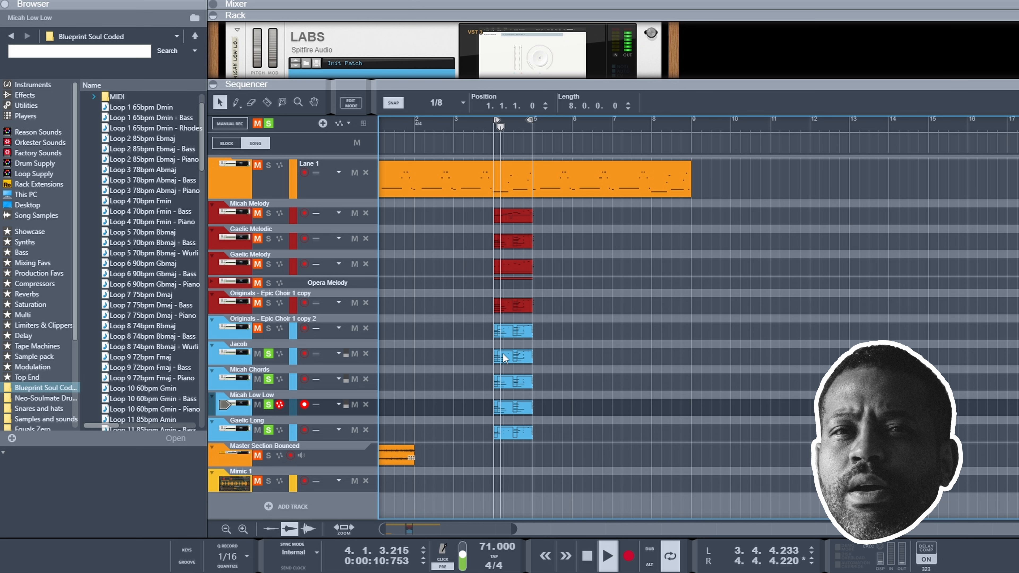
Step: Open the Jacob track's bar 4 clip to view its notes during playback, stop, and close the editor
double_click(503, 353)
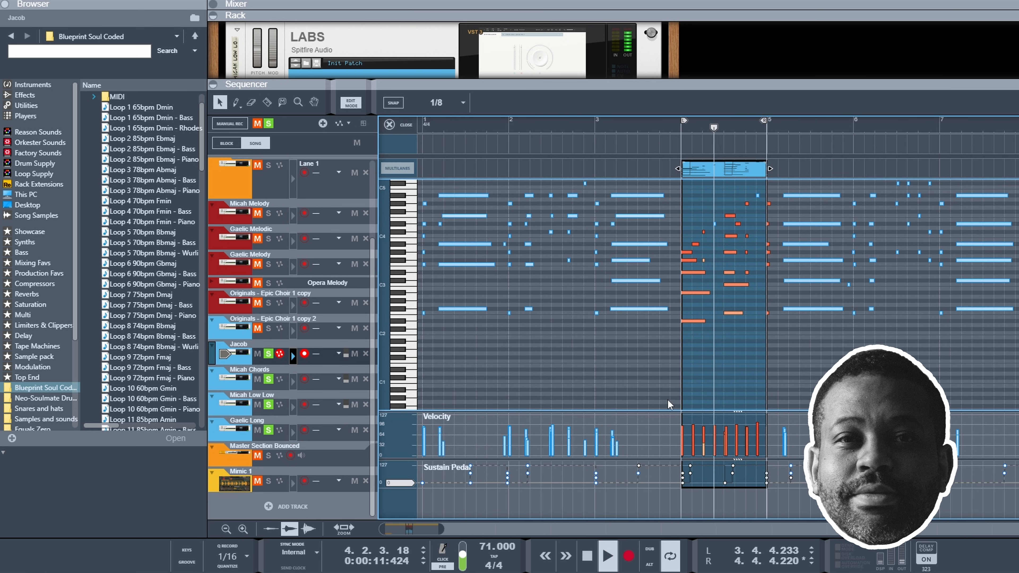
key("space")
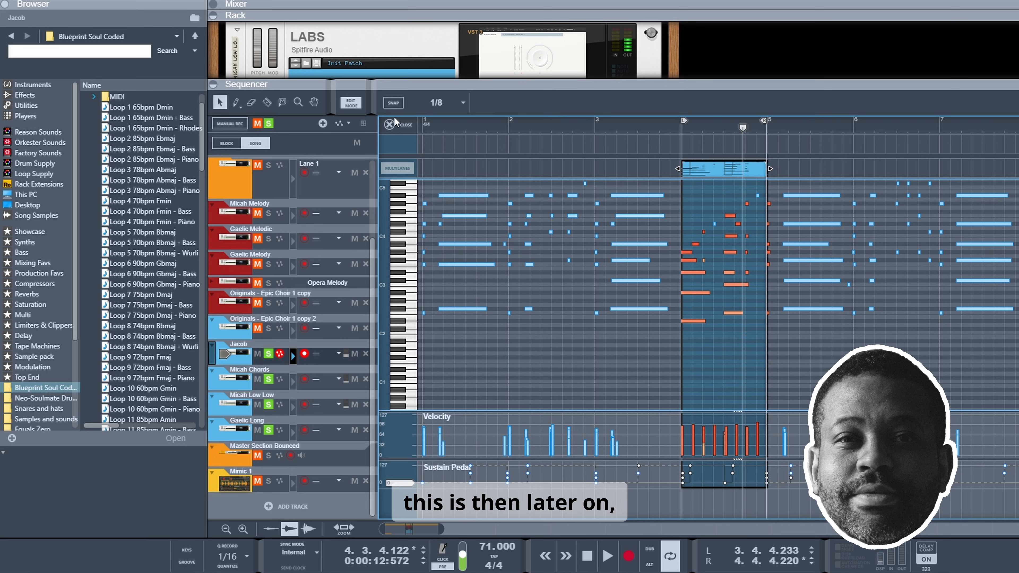
left_click(395, 125)
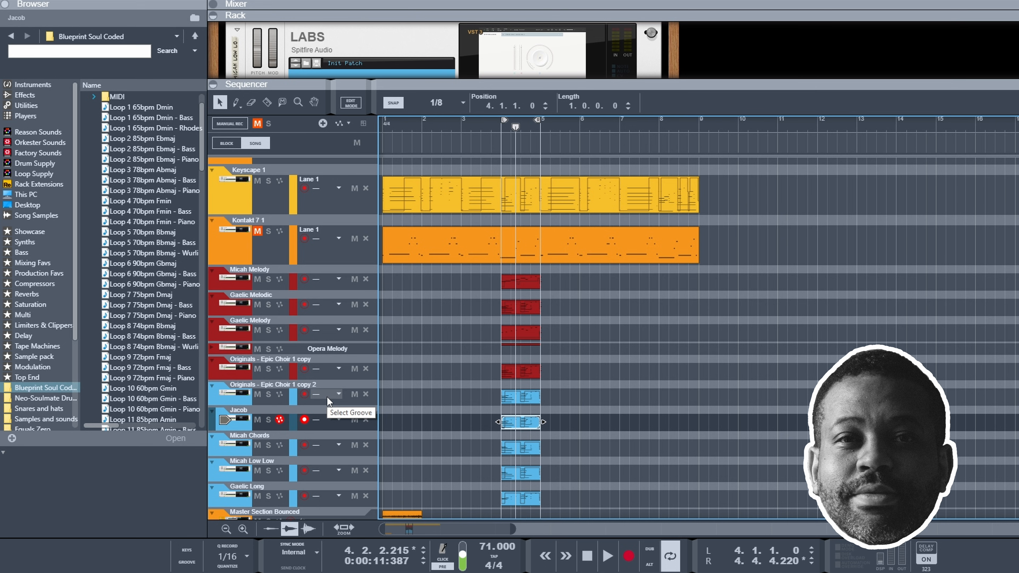
Step: Clear the choir solos and play the Master Section Bounced track soloed from bar 1
scroll(294, 419, "down", 3)
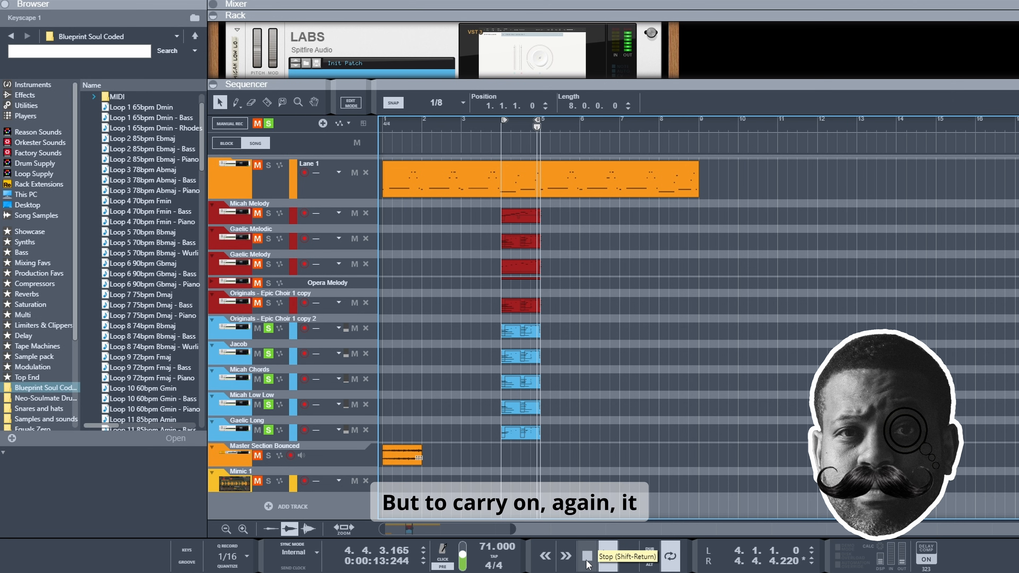
scroll(607, 387, "up", 3)
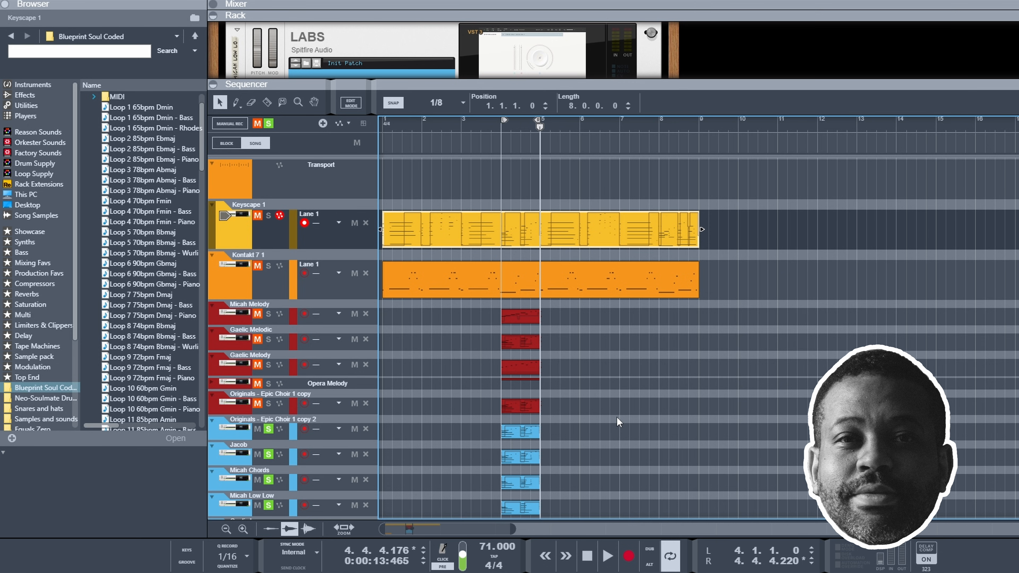
scroll(630, 438, "down", 3)
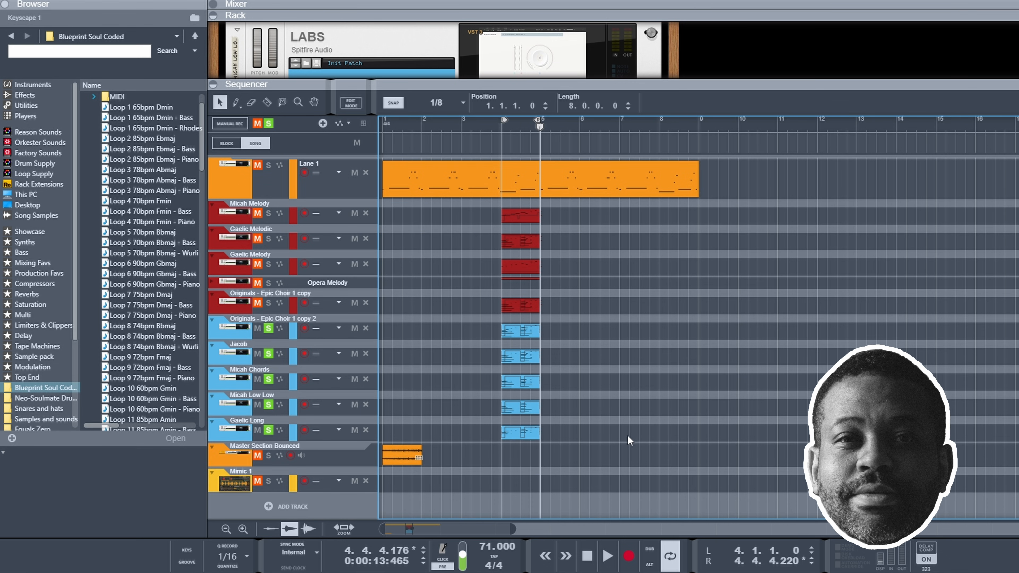
left_click(271, 126)
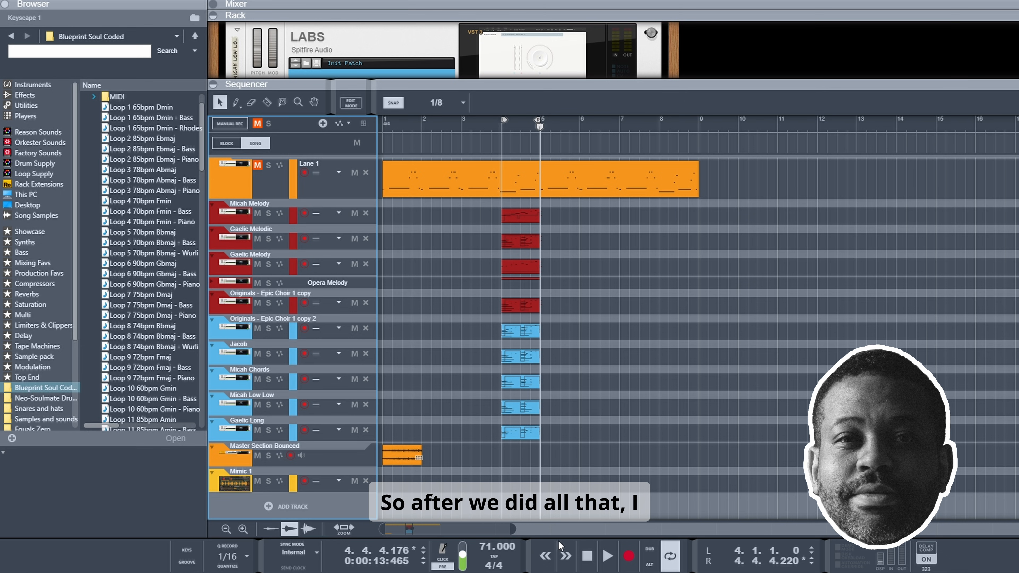
left_click(270, 455)
left_click_drag(411, 125, 378, 131)
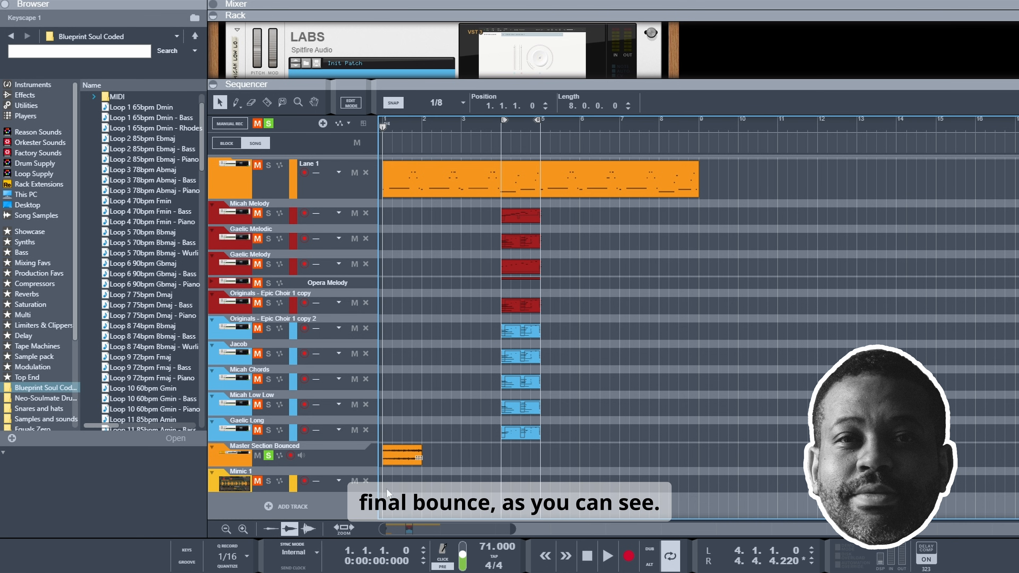
key("space")
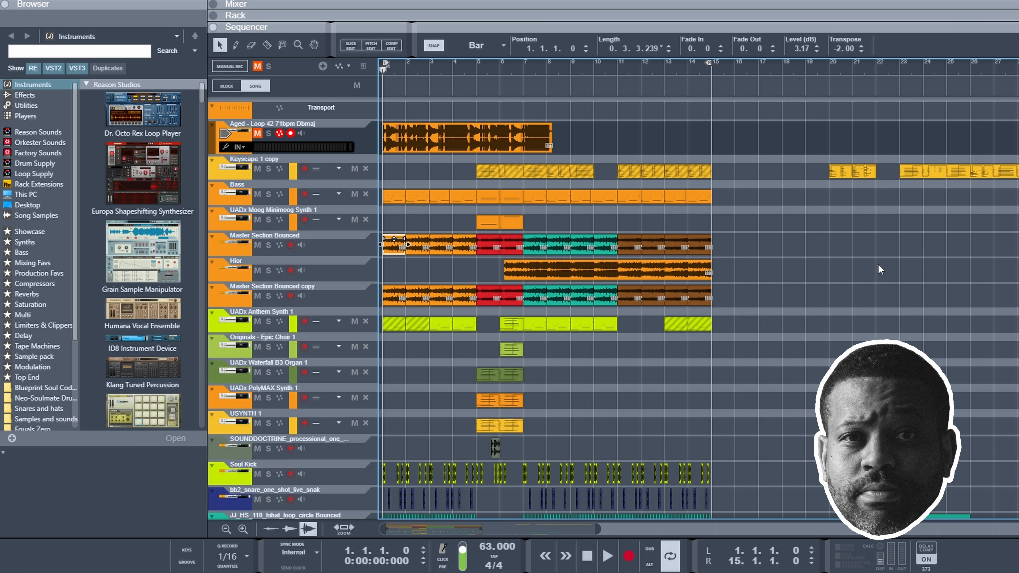
Step: Look over the arrangement's drum and effect tracks, and select the first Master Section Bounced clip to show its transpose setting
scroll(721, 316, "down", 3)
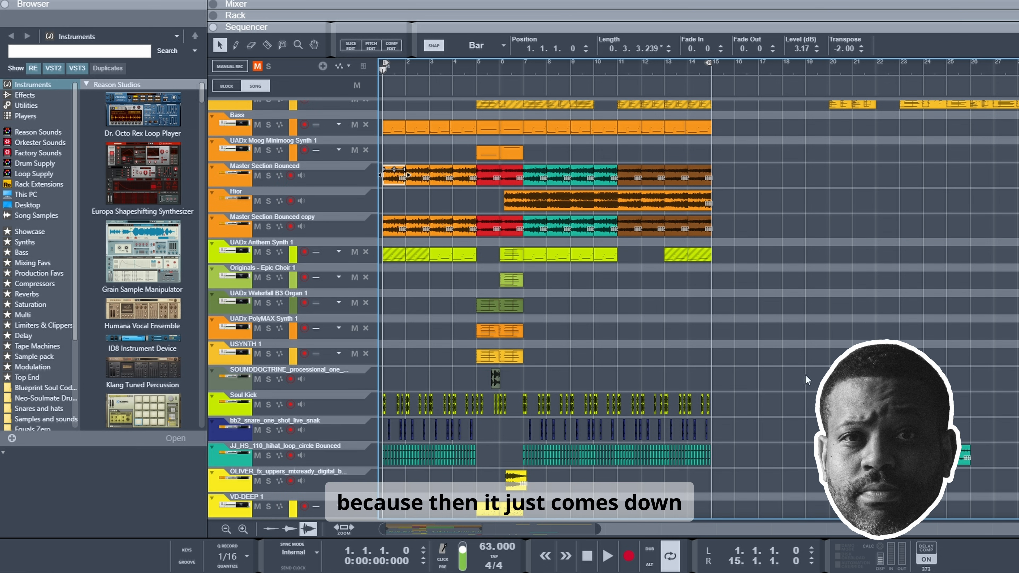
scroll(806, 376, "down", 2)
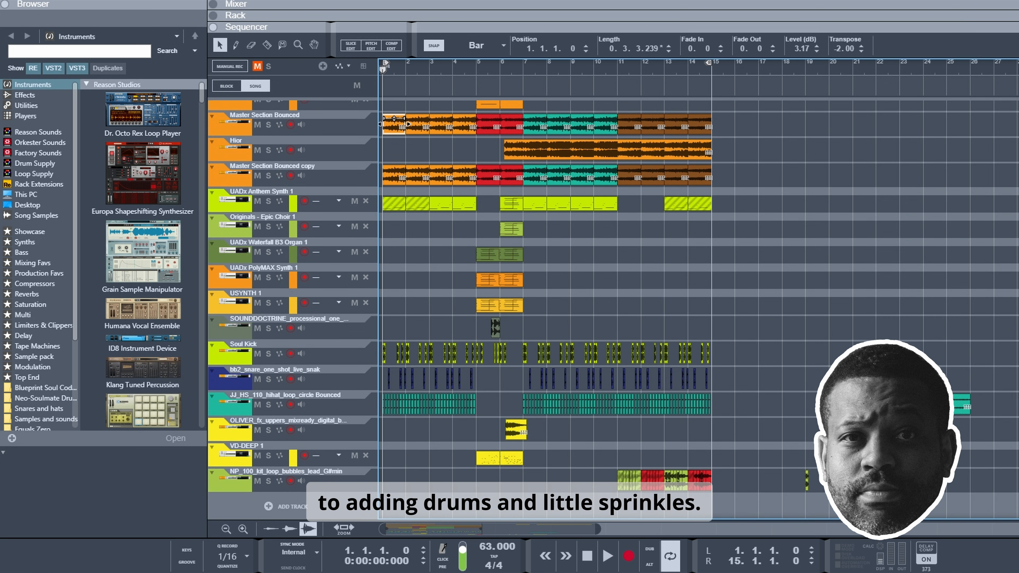
scroll(800, 320, "up", 5)
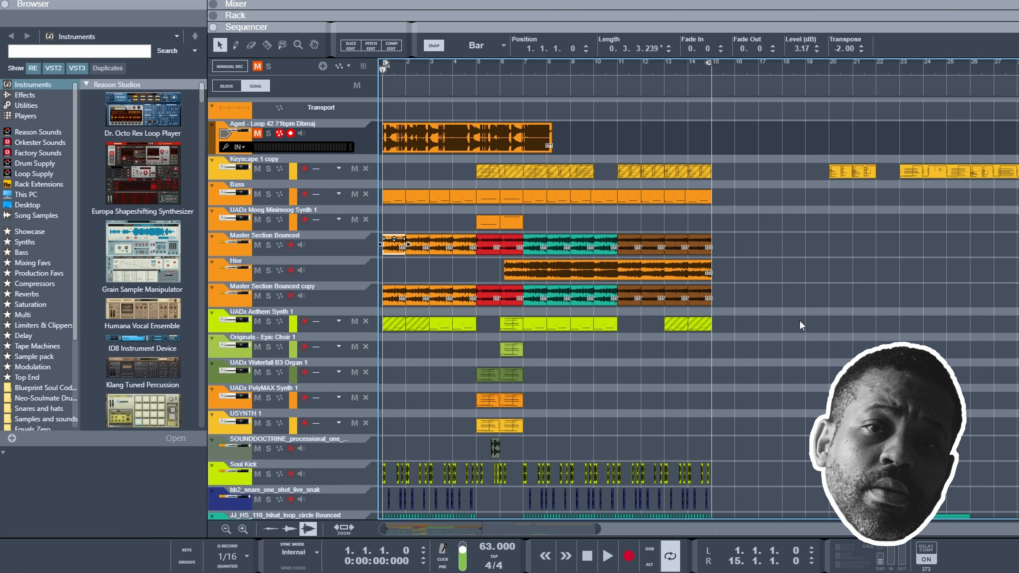
left_click(833, 253)
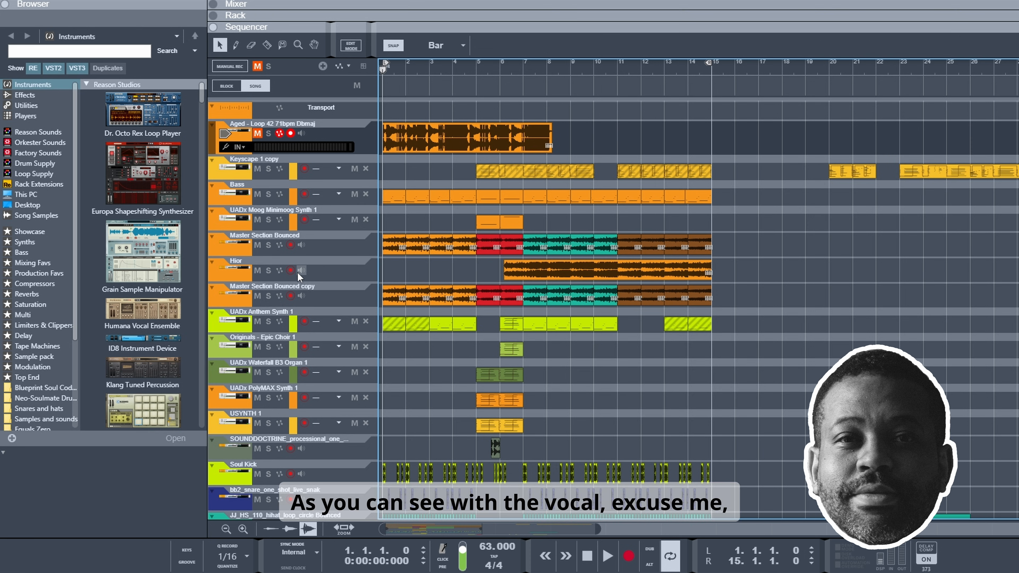
left_click(394, 247)
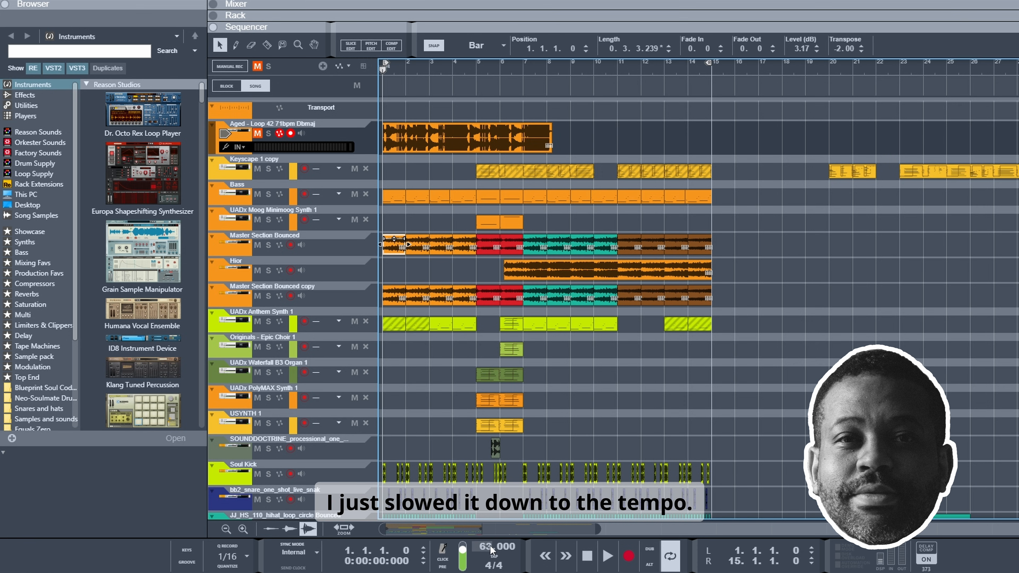
Step: Disable stretch on the first Master Section Bounced clip and reselect that clip
right_click(387, 251)
left_click(401, 351)
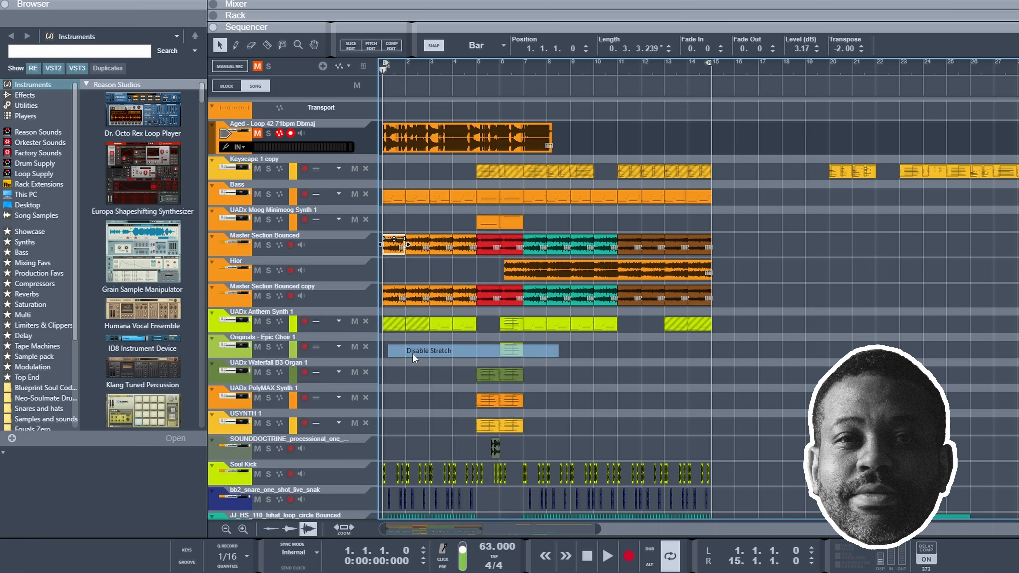
left_click(401, 265)
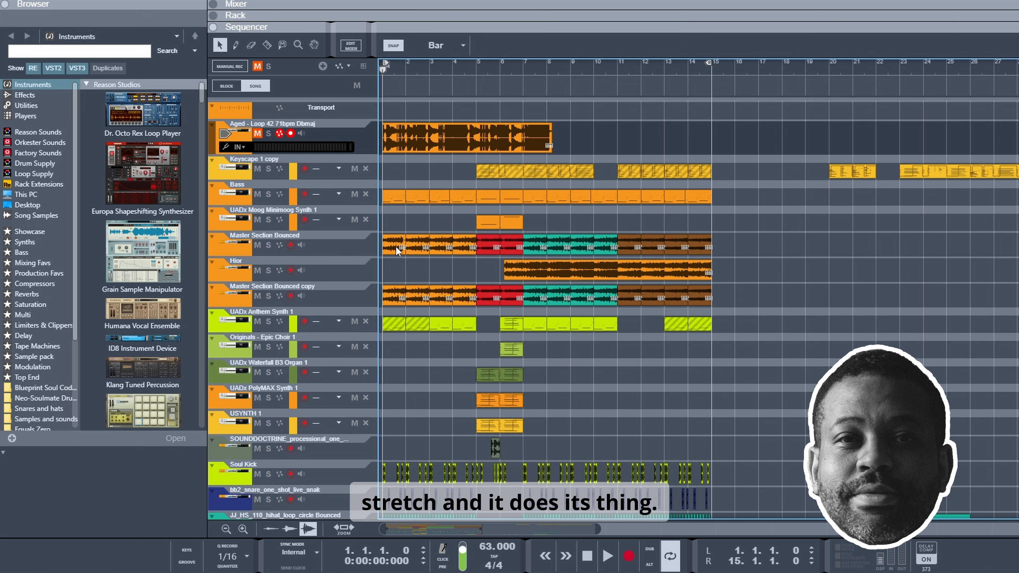
left_click(395, 247)
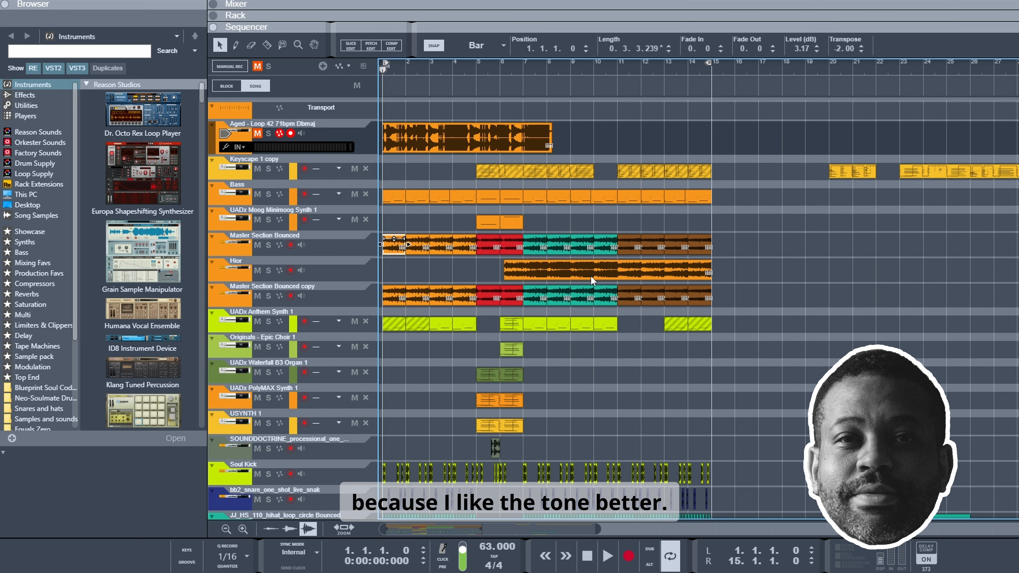
Step: Solo the Master Section Bounced track and select its first clip
left_click(275, 241)
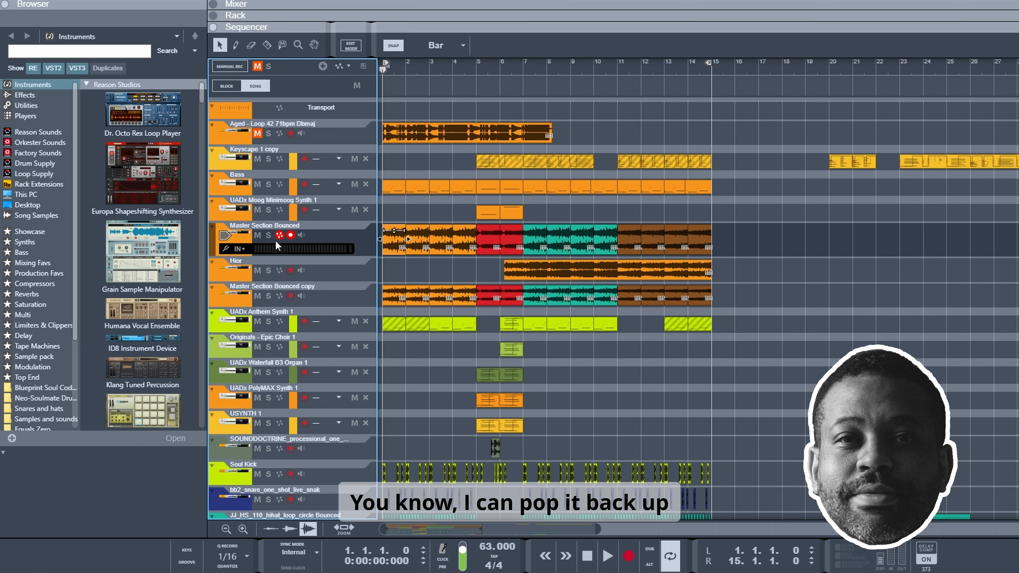
left_click(258, 235)
left_click(268, 235)
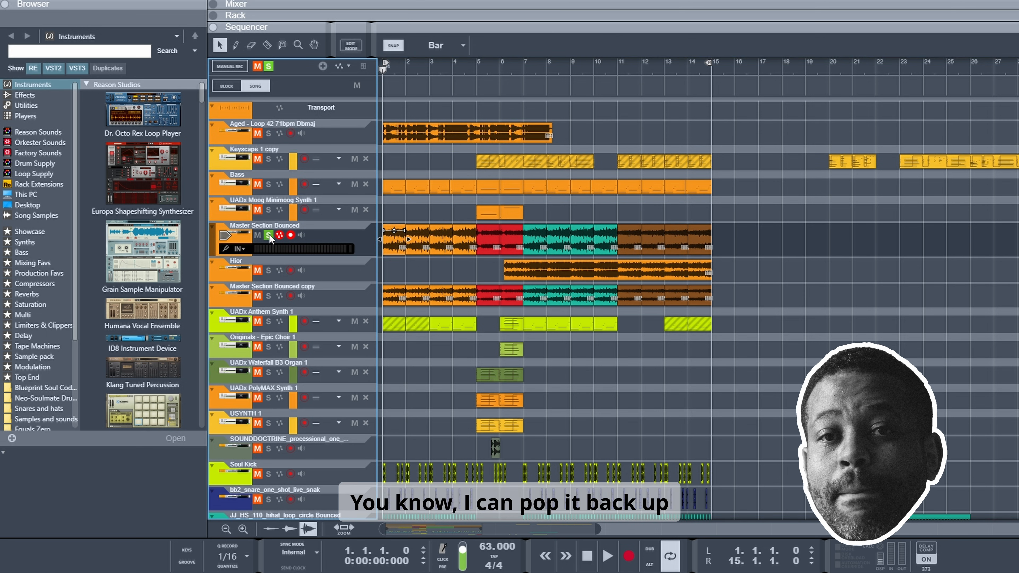
left_click(392, 71)
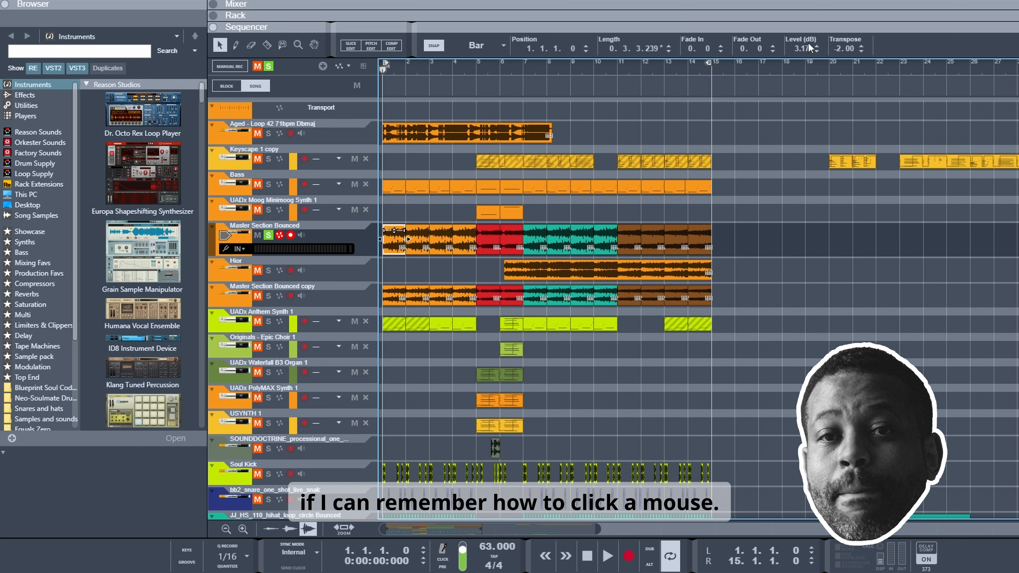
Step: Set the first Master Section Bounced clip's transpose to 0 and play it briefly from bar 1
double_click(840, 46)
type("0")
key("Return")
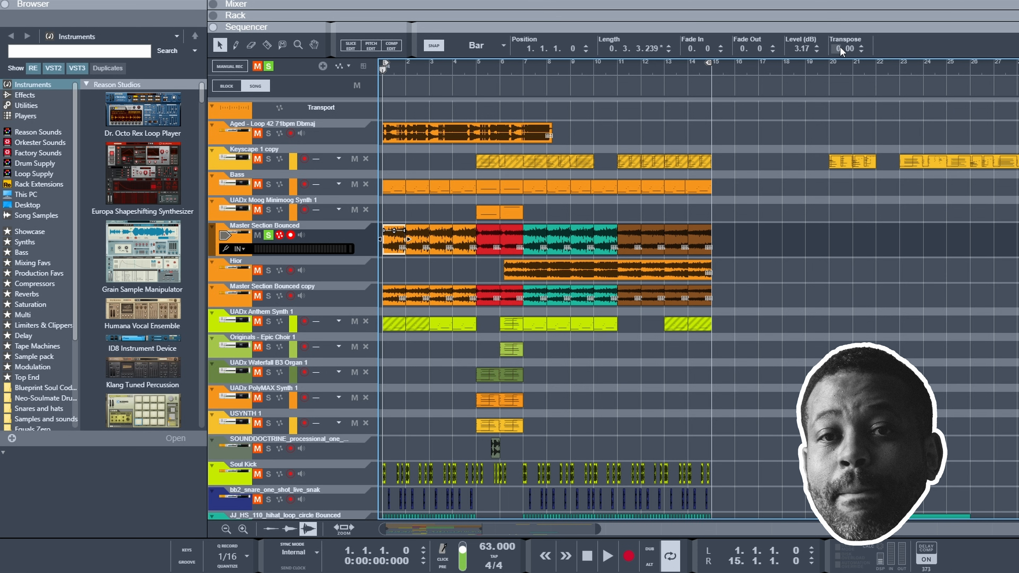
key("space")
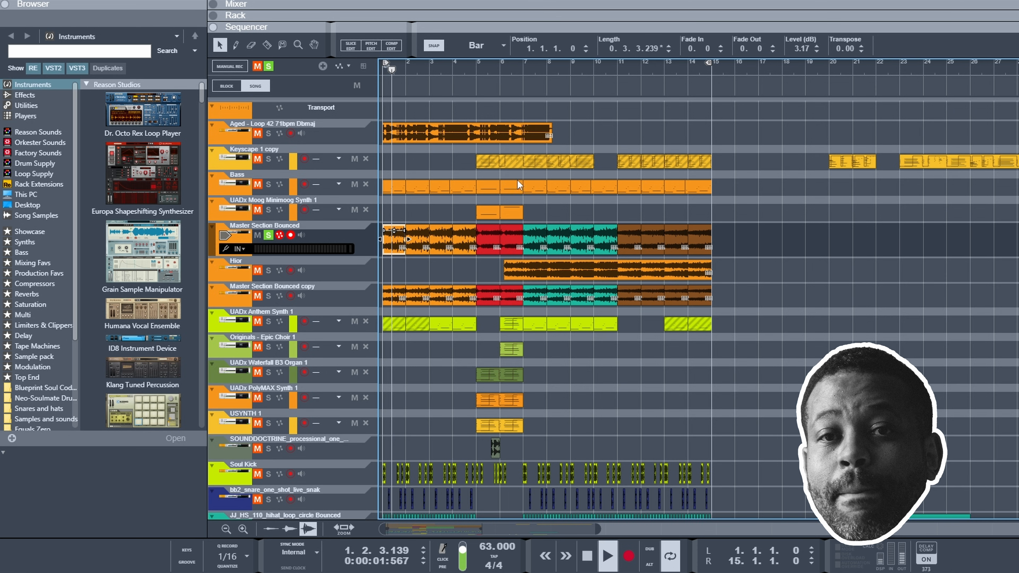
key("space")
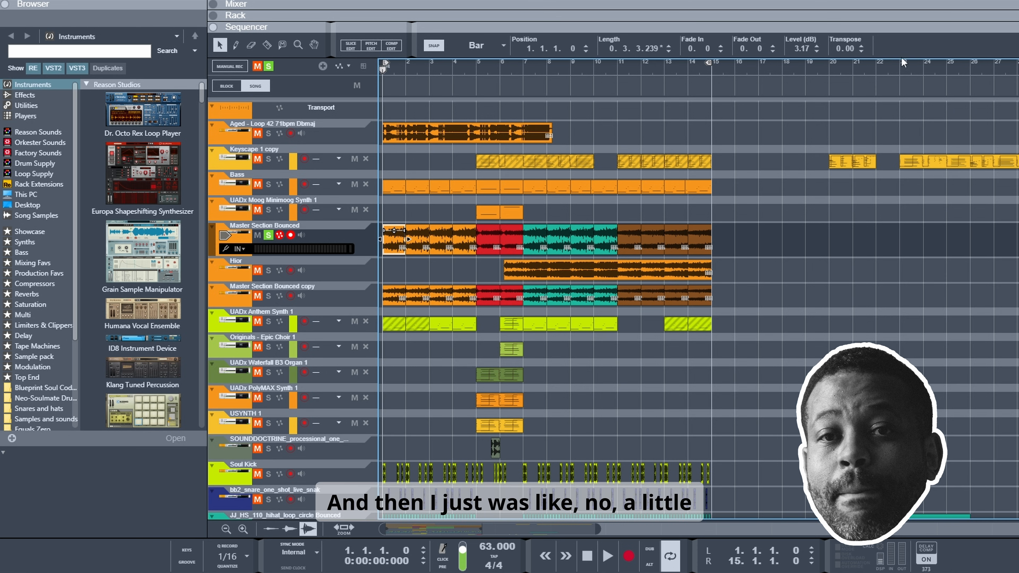
Step: Set the first Master Section Bounced clip's transpose to -5 and play it soloed
type("-5")
key("Return")
key("space")
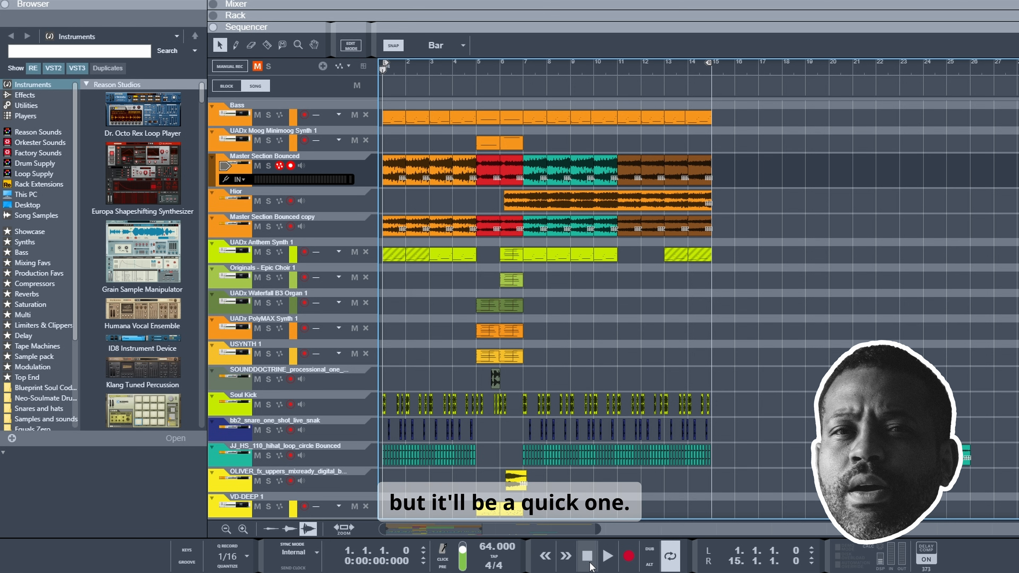
Step: Play the full beat from bar 1 with all tracks unsoloed
left_click(602, 563)
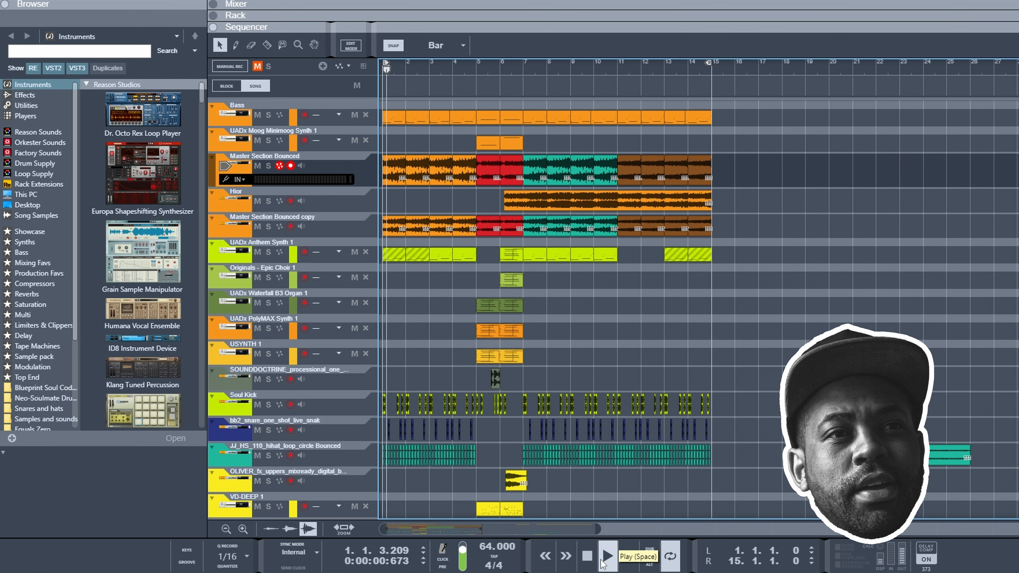